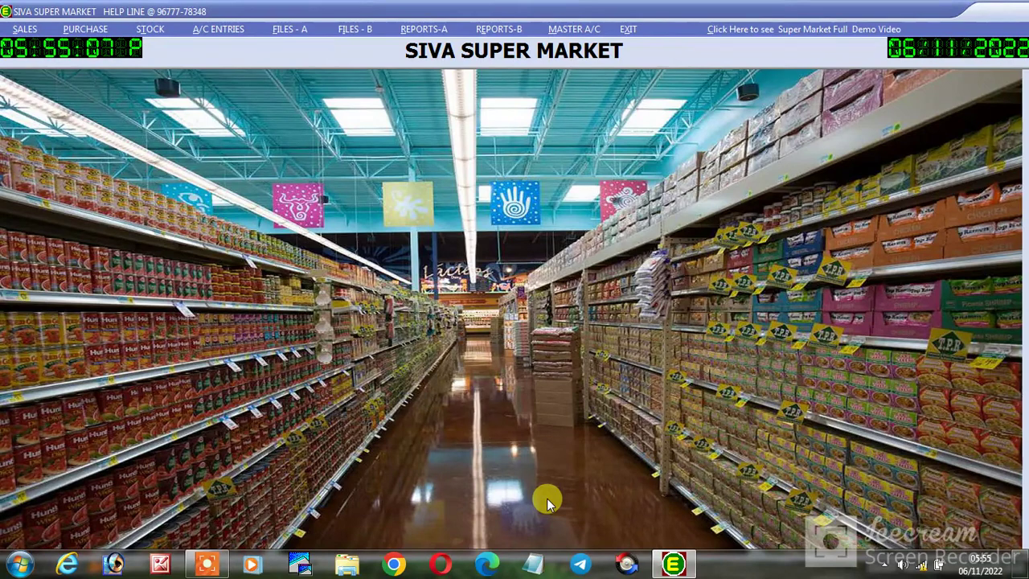
Open the SALES menu to list entry, view, modify, delete and history options.
left_click(29, 30)
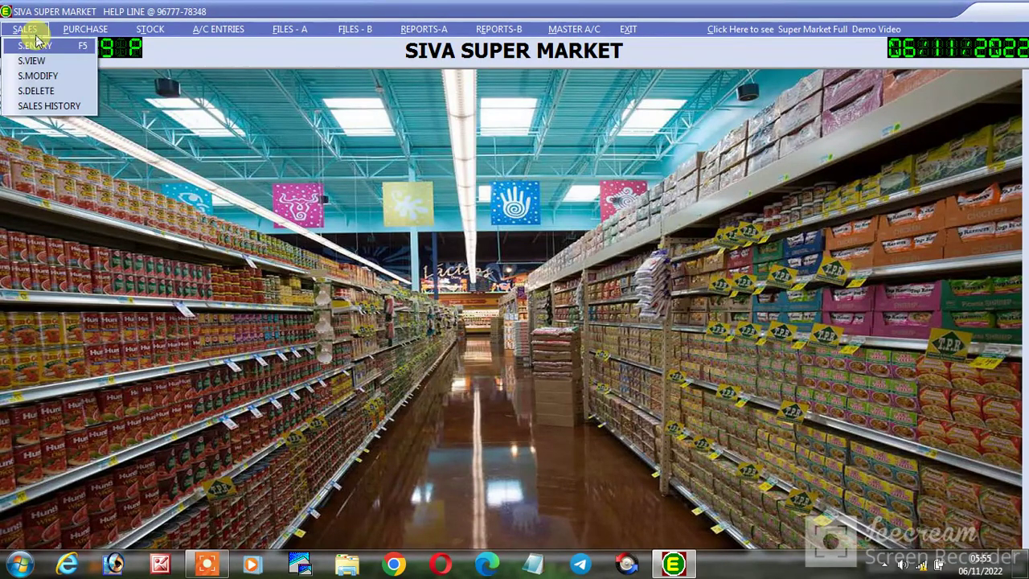
Choose S.ENTRY to open a blank Invoice Entry form for bill 1.
left_click(36, 45)
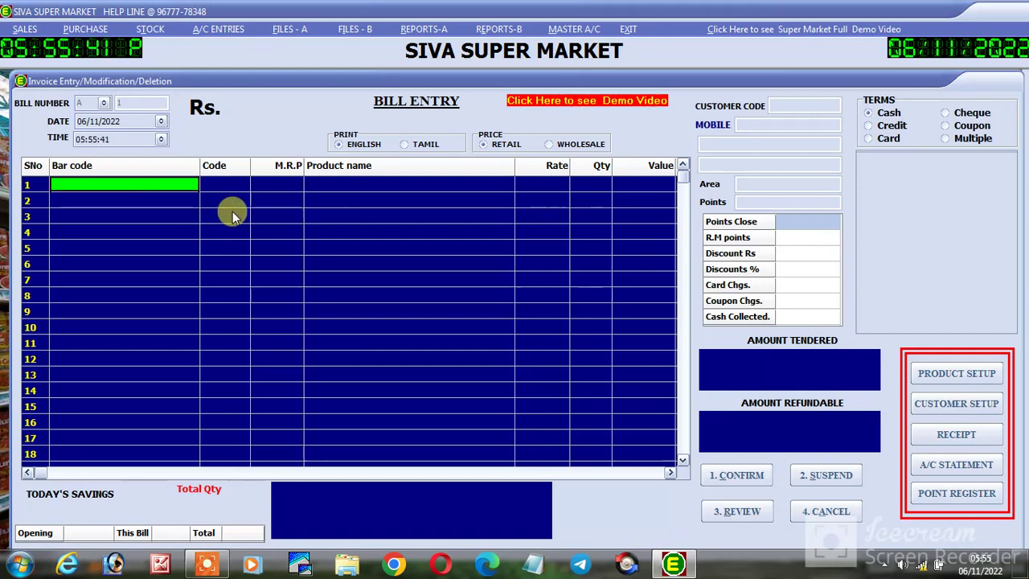
Add barcodes 1001–1005 to the bill, loading five Horlicks items totalling 1210.00.
left_click(170, 188)
type("1001")
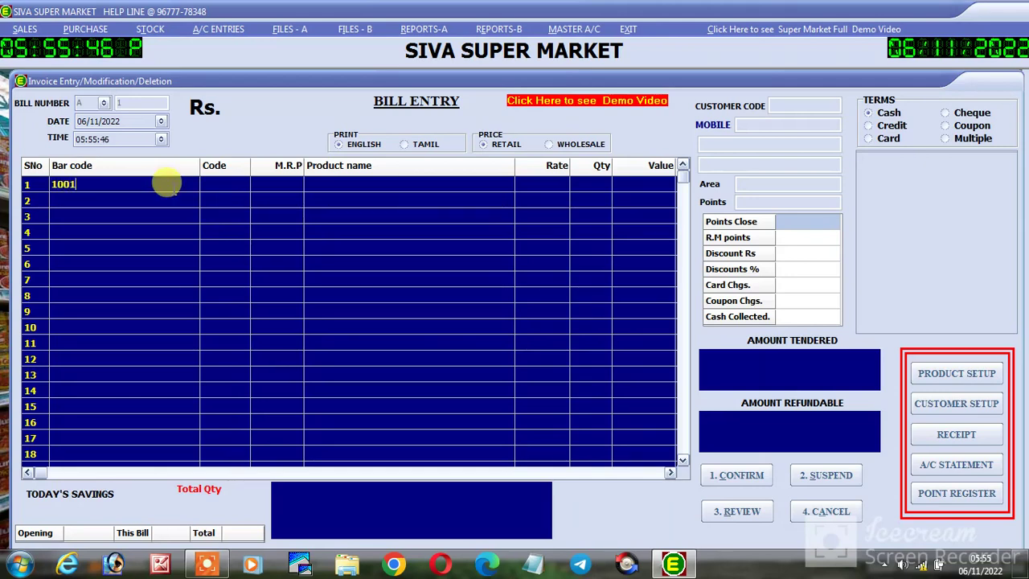
key("Return")
type("100")
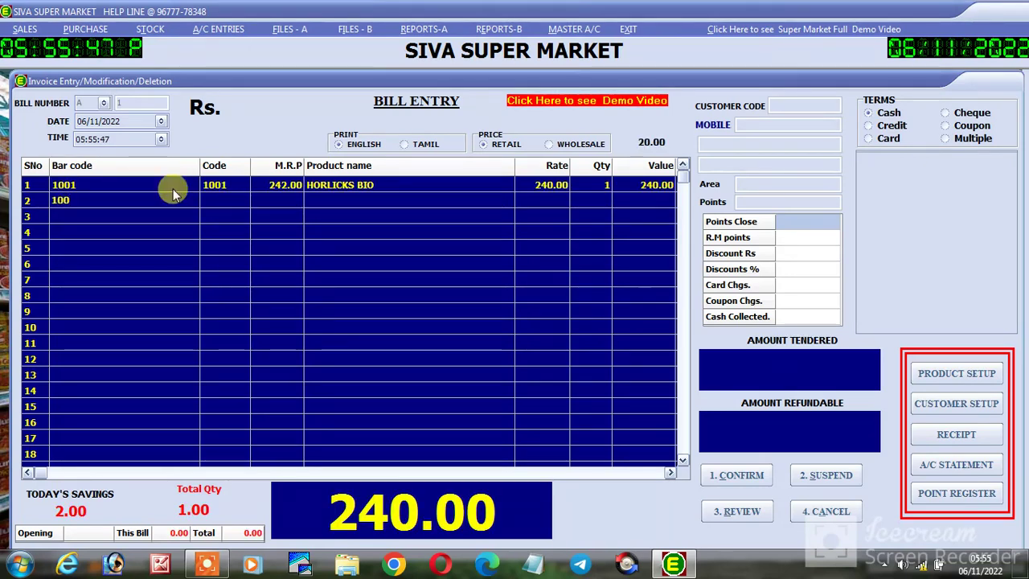
type("2")
key("Return")
type("1003")
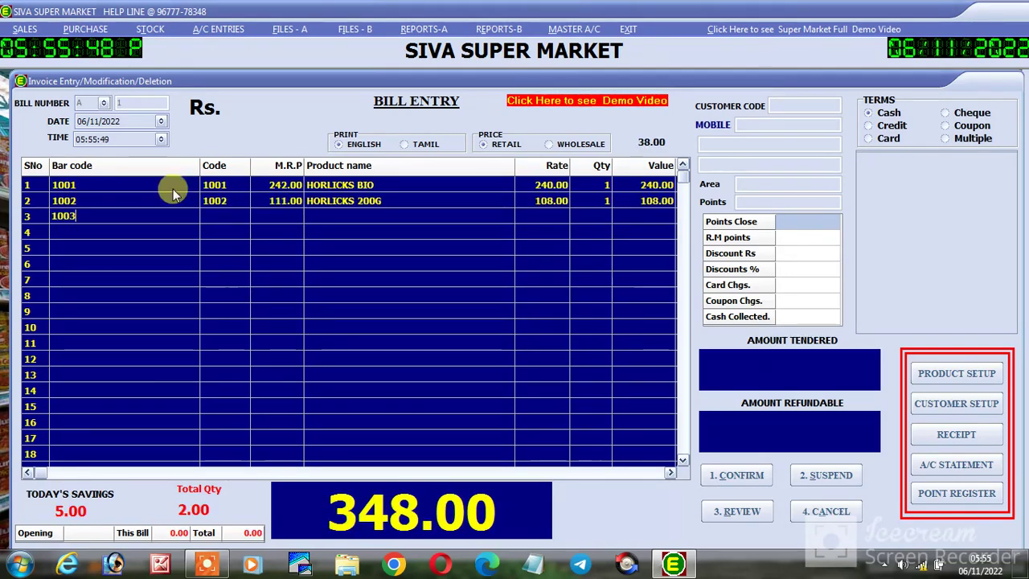
key("Return")
type("1004")
key("Return")
type("1005")
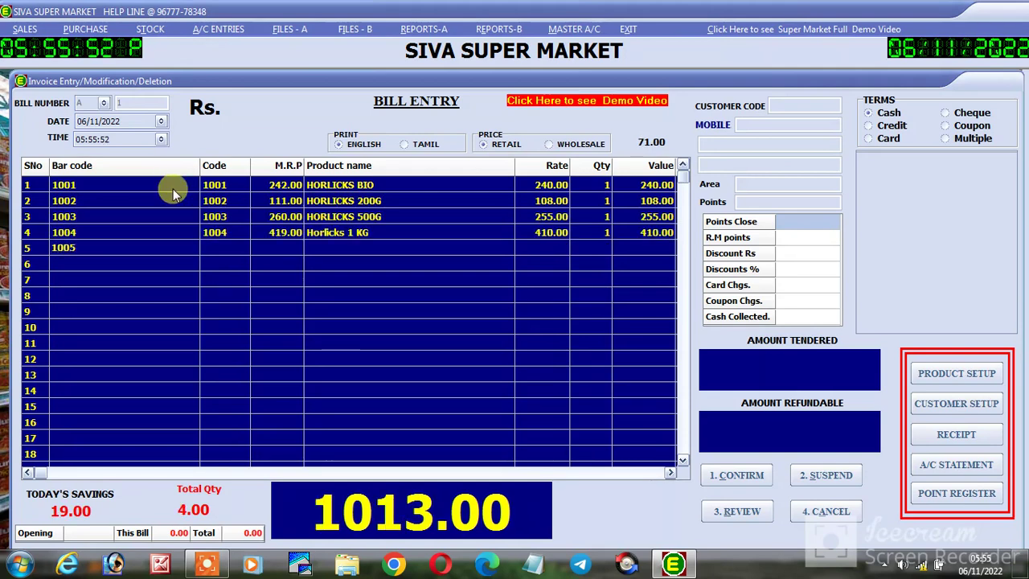
key("Return")
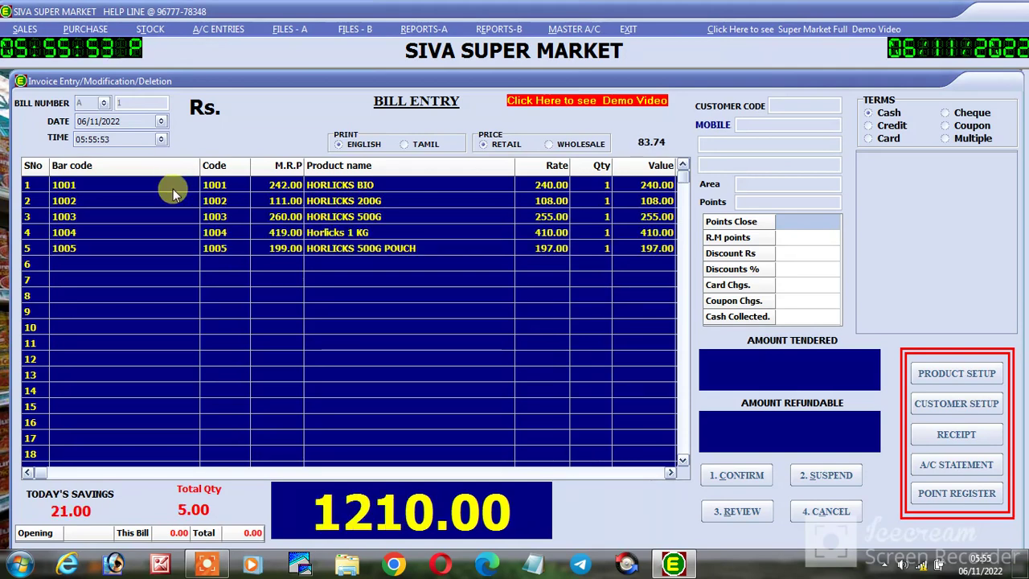
left_click(884, 117)
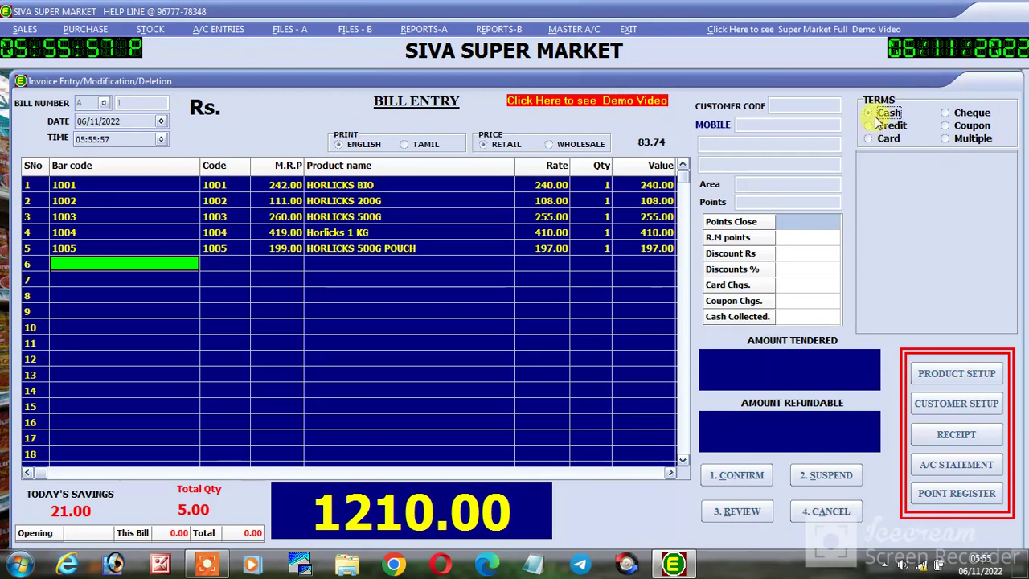
left_click(973, 140)
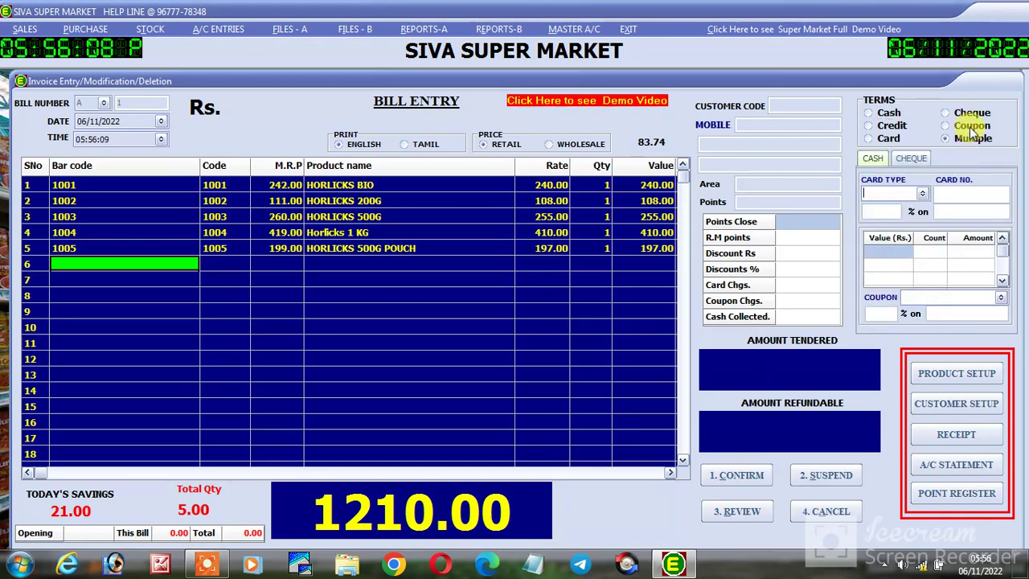
left_click(969, 128)
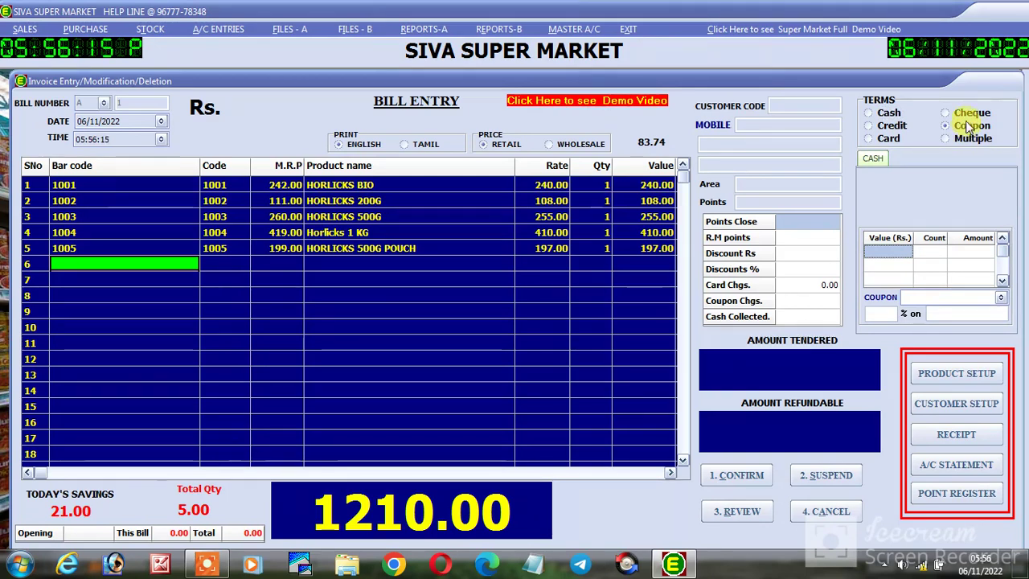
left_click(969, 117)
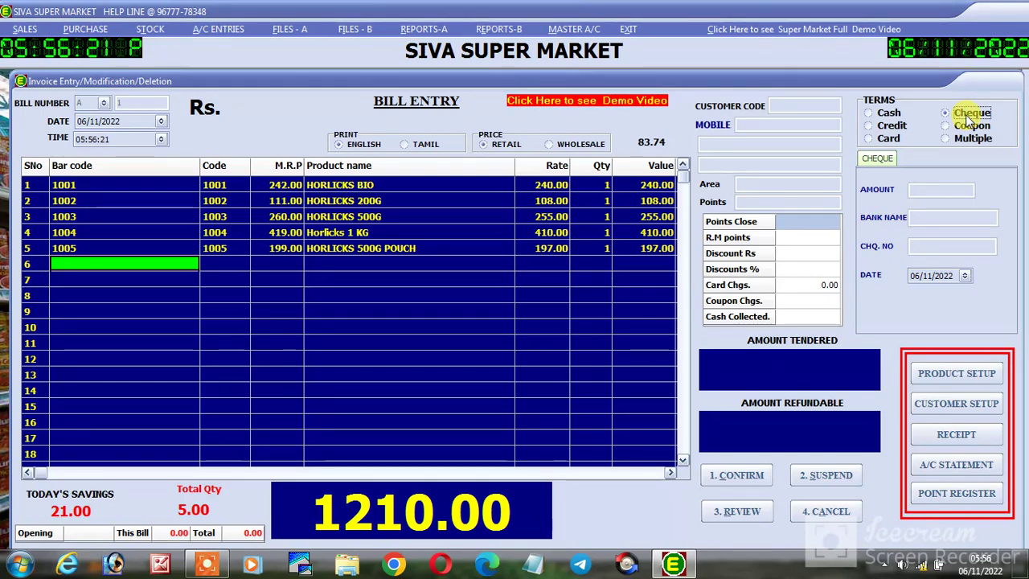
left_click(890, 137)
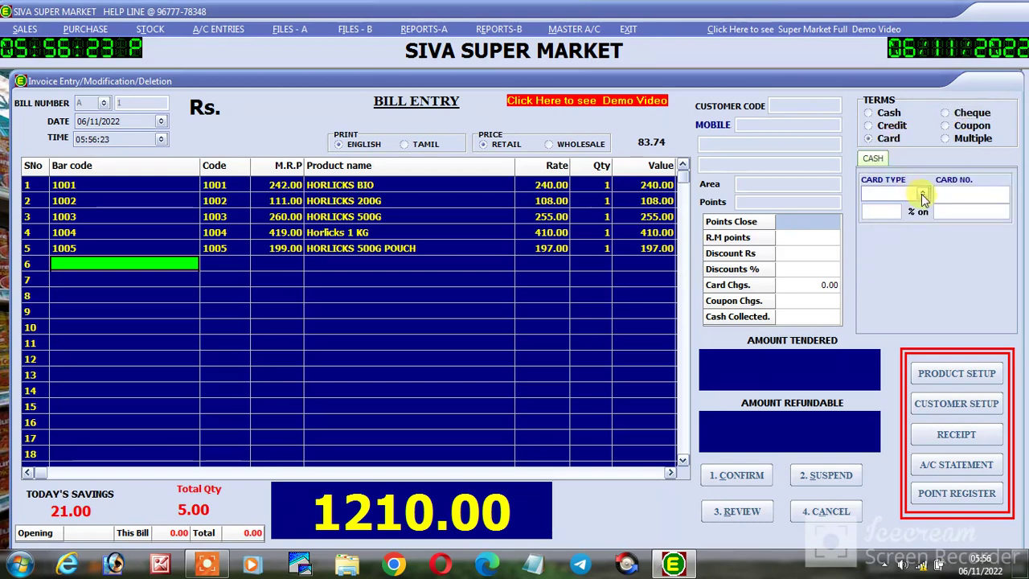
left_click(923, 196)
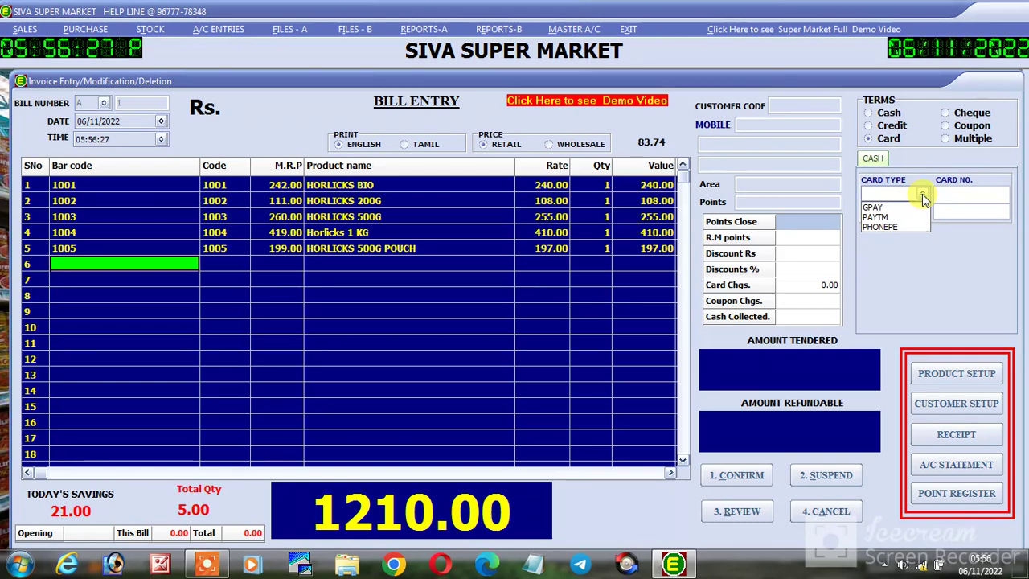
left_click(922, 194)
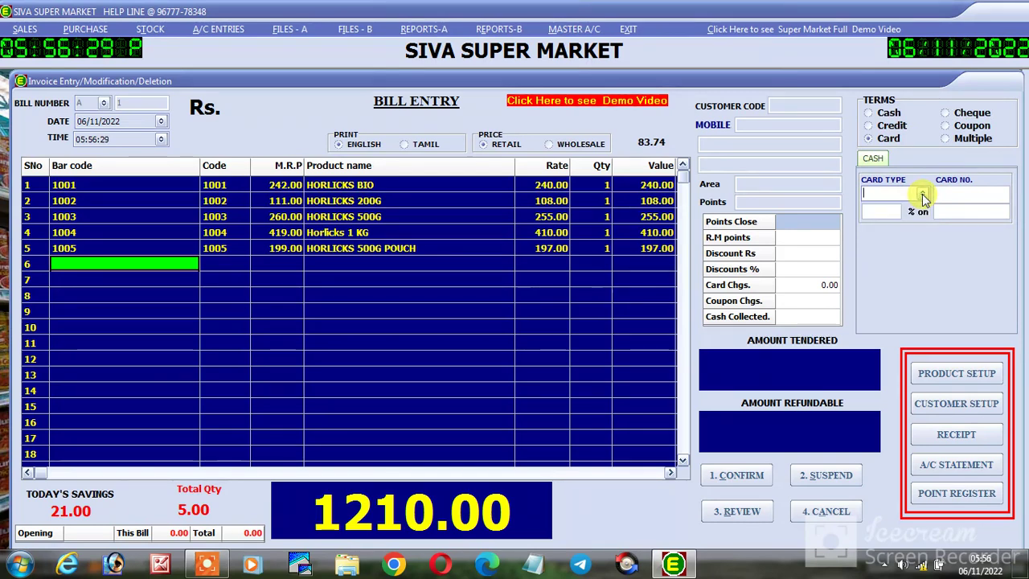
left_click(892, 126)
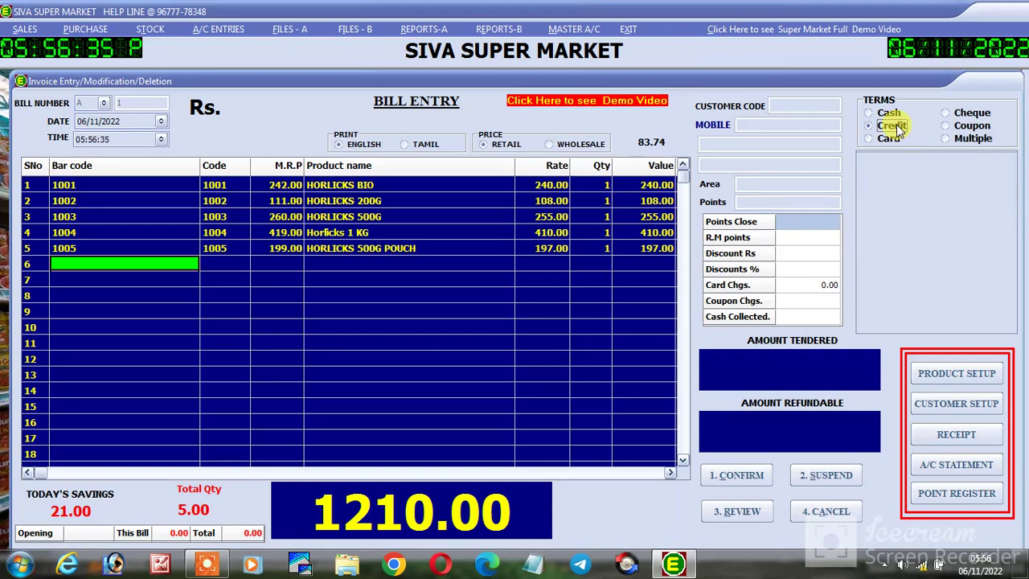
left_click(886, 114)
Enter 1500 as cash collected, leaving 290.00 refundable, and confirm the bill.
left_click(810, 319)
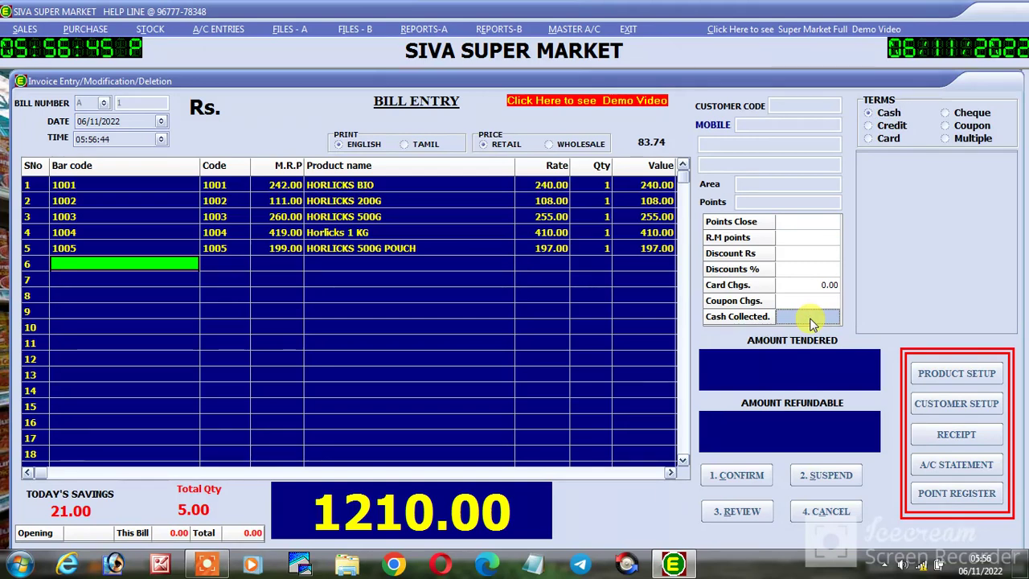
type("1500")
key("Return")
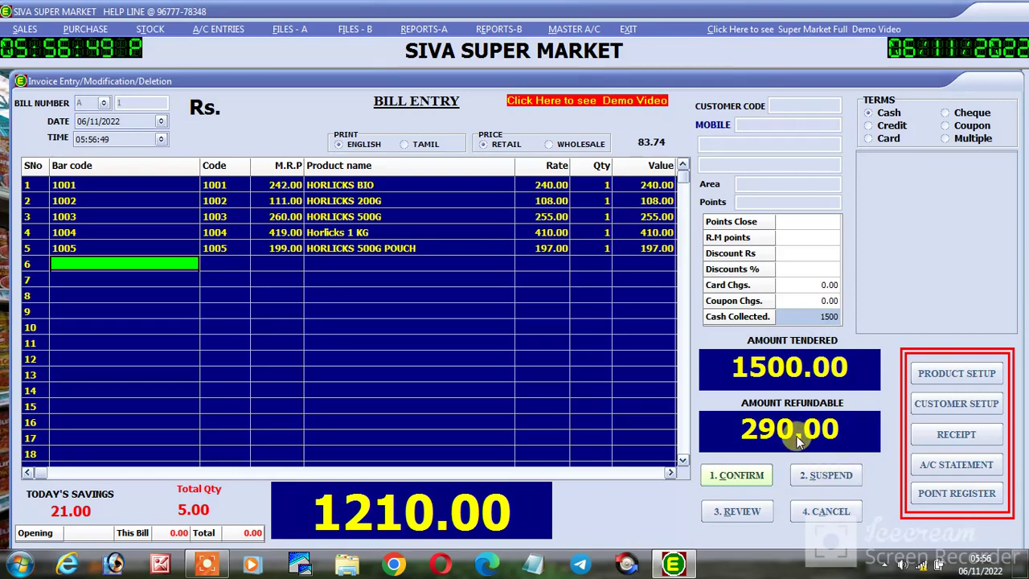
left_click(757, 476)
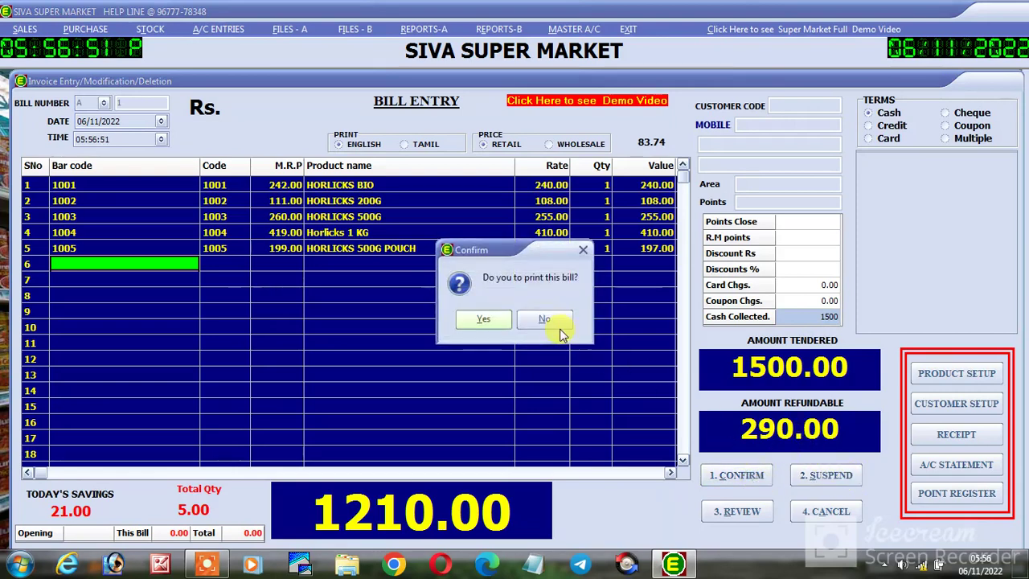
Decline printing and view bill 1's receipt (1210.00, refund 290) at full size.
left_click(543, 319)
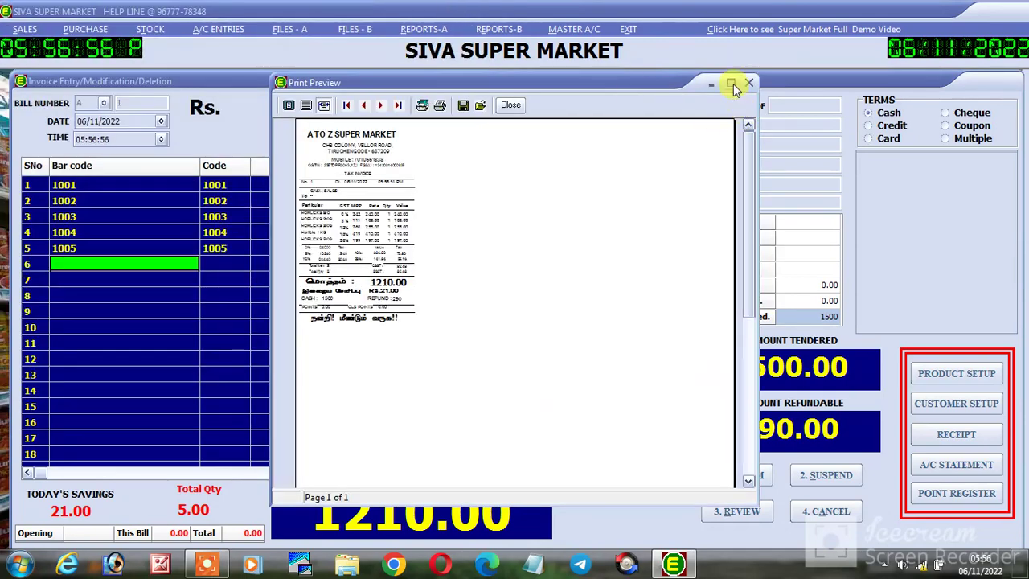
left_click(732, 84)
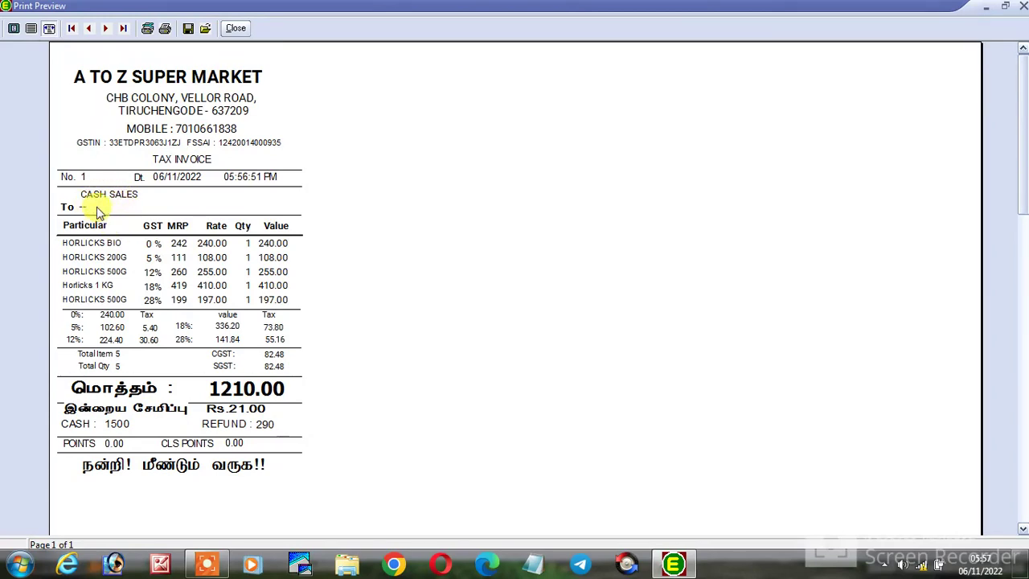
Close the preview and add barcodes 1001–1005 to bill 2, totalling 1210.00.
key("Escape")
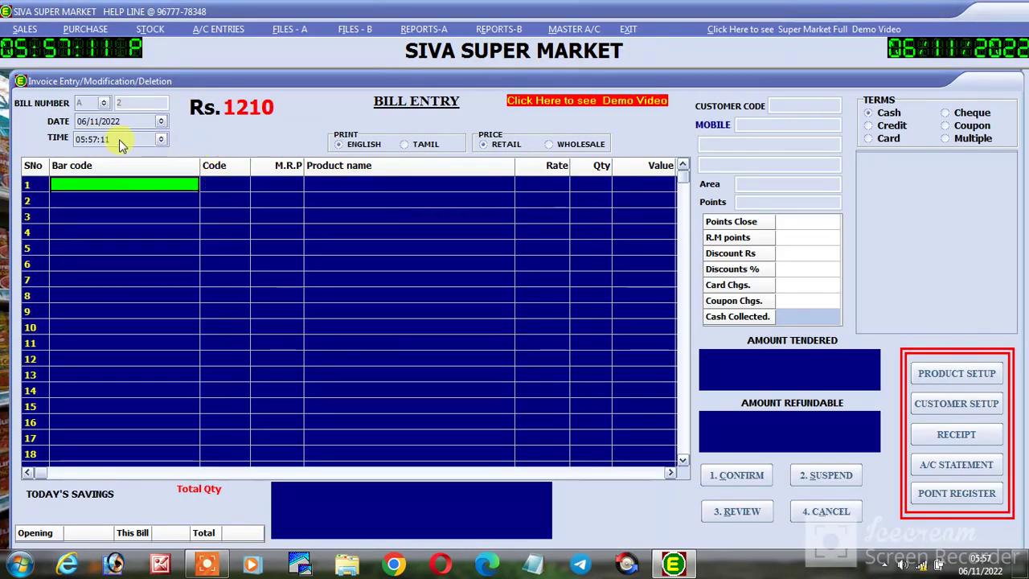
left_click(107, 184)
type("1001")
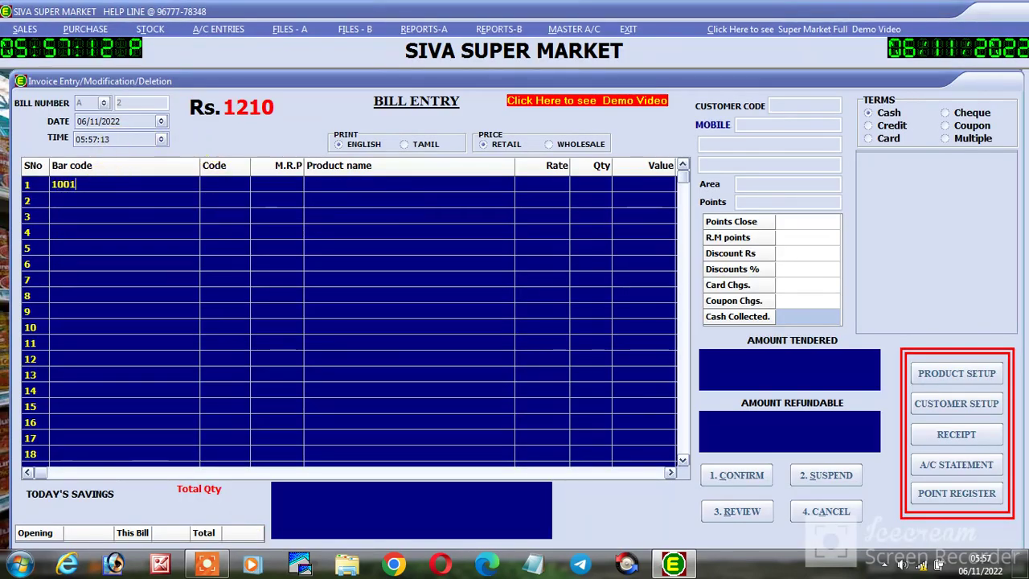
key("Return")
type("1002")
key("Return")
type("1003")
key("Return")
type("1004")
key("Return")
type("1005")
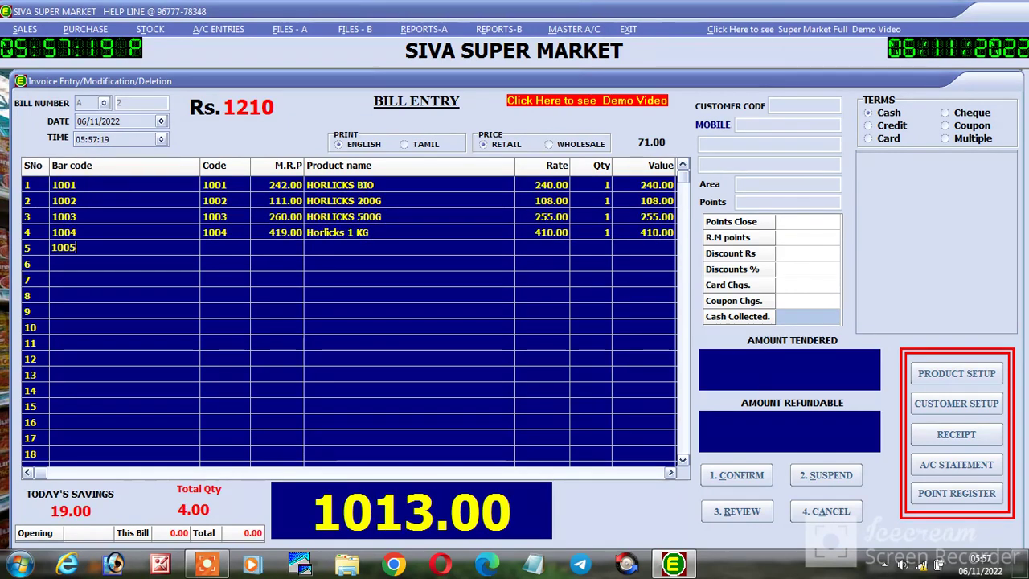
key("Return")
Set terms to Credit, attach a customer found by name search, and confirm the bill.
left_click(869, 126)
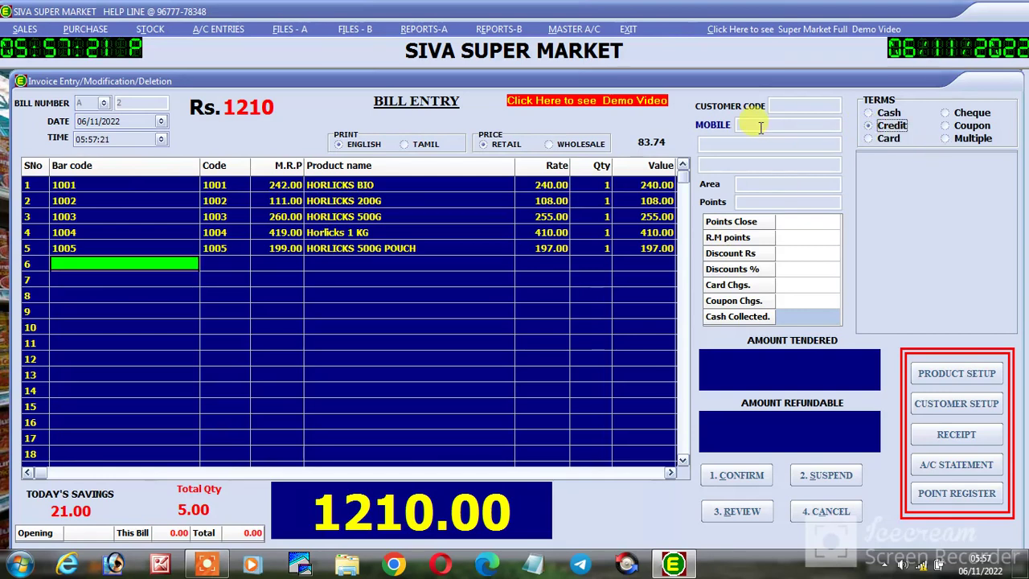
left_click(811, 315)
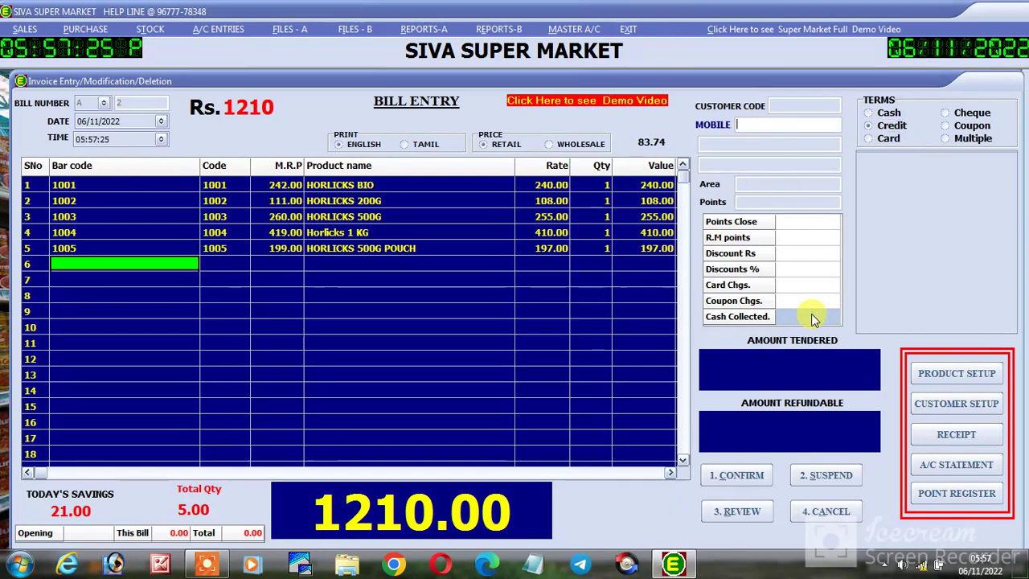
key("Return")
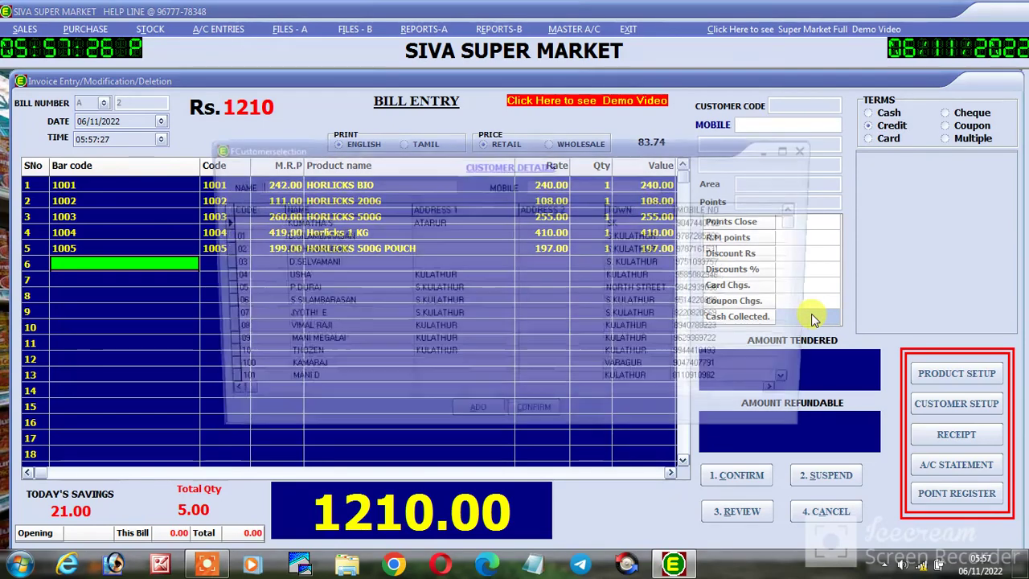
type("sa")
key("Return")
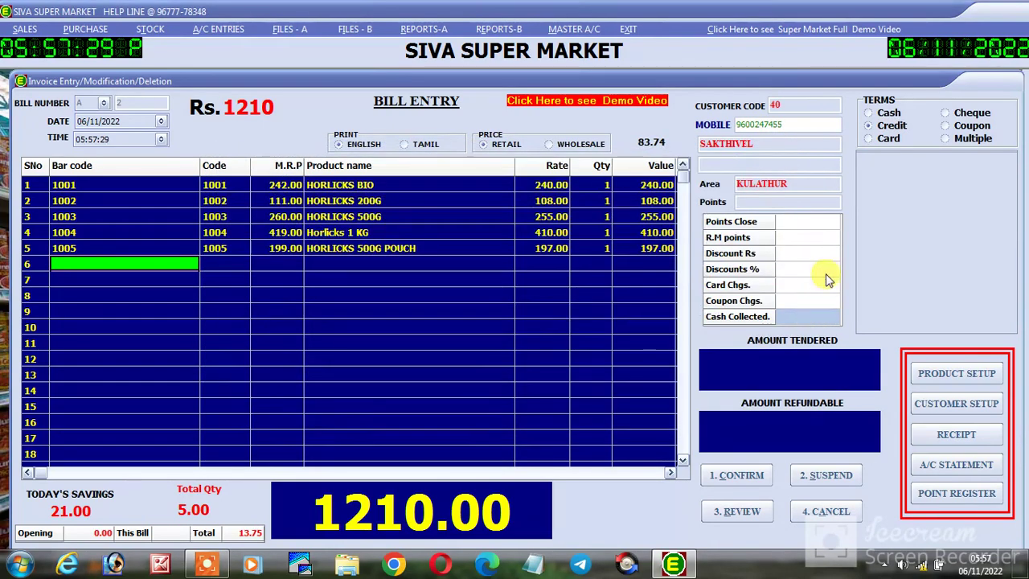
left_click(746, 481)
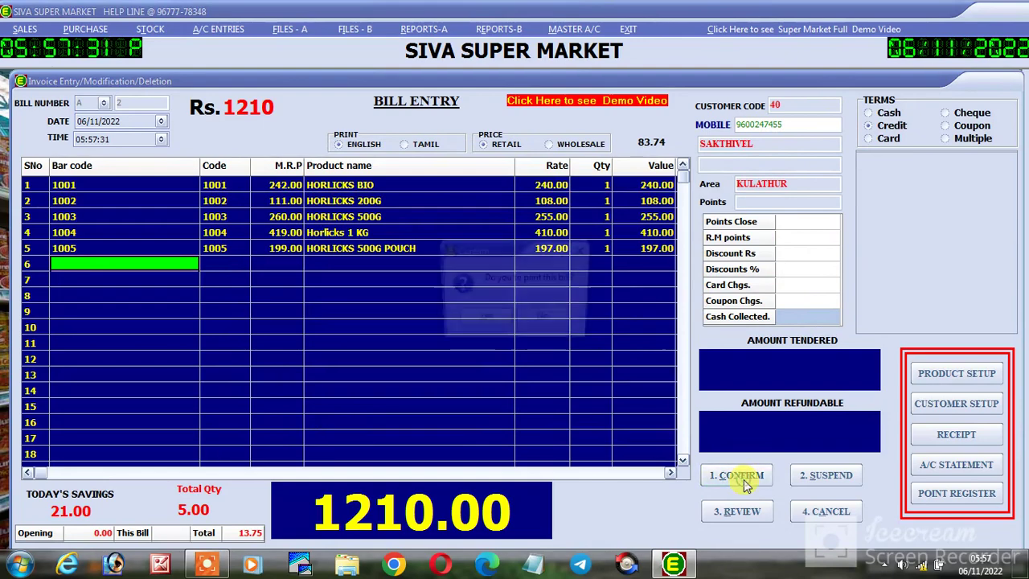
Preview bill 2's 1210.00 credit receipt at full size, then close it.
left_click(553, 322)
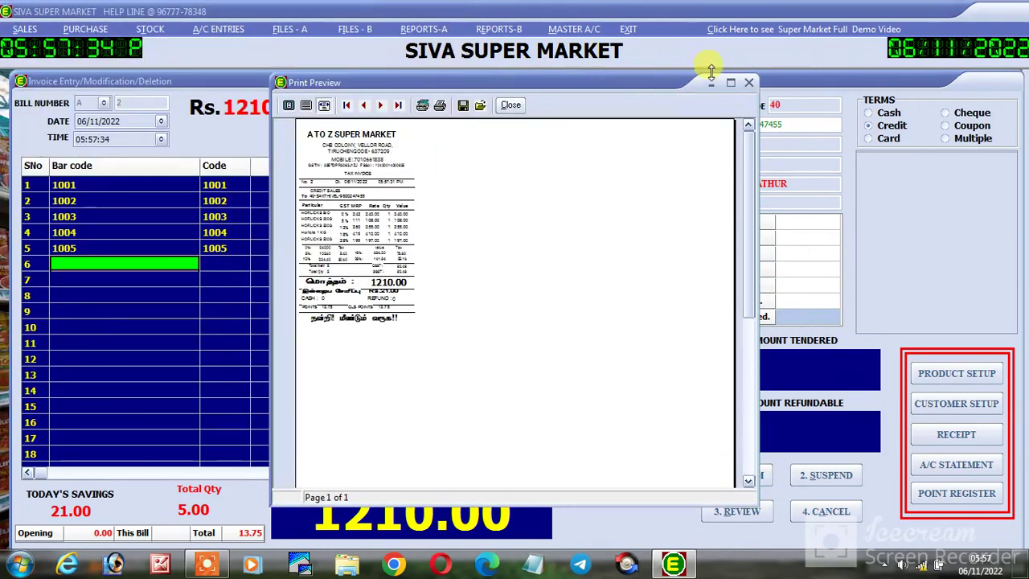
left_click(727, 75)
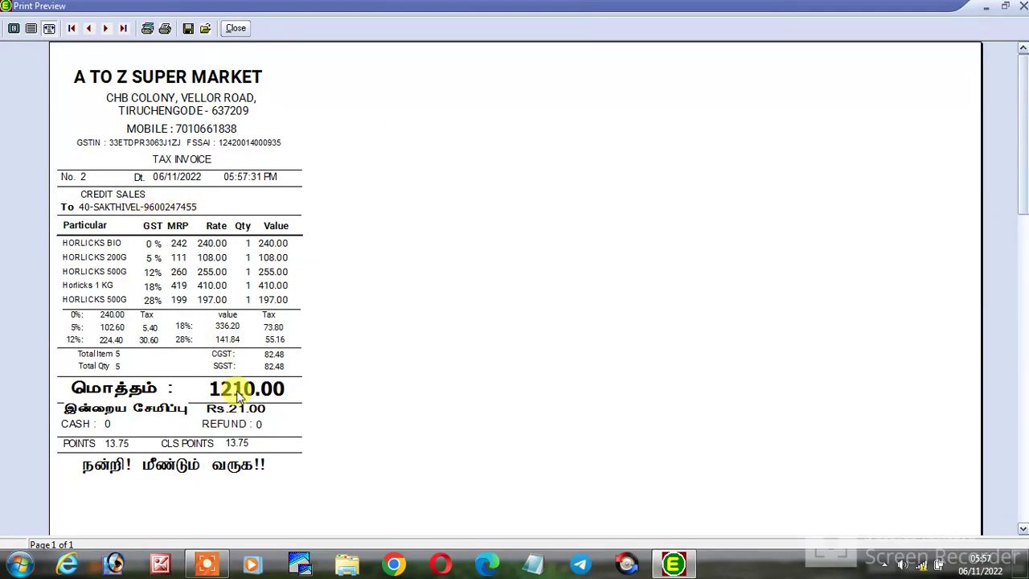
key("Escape")
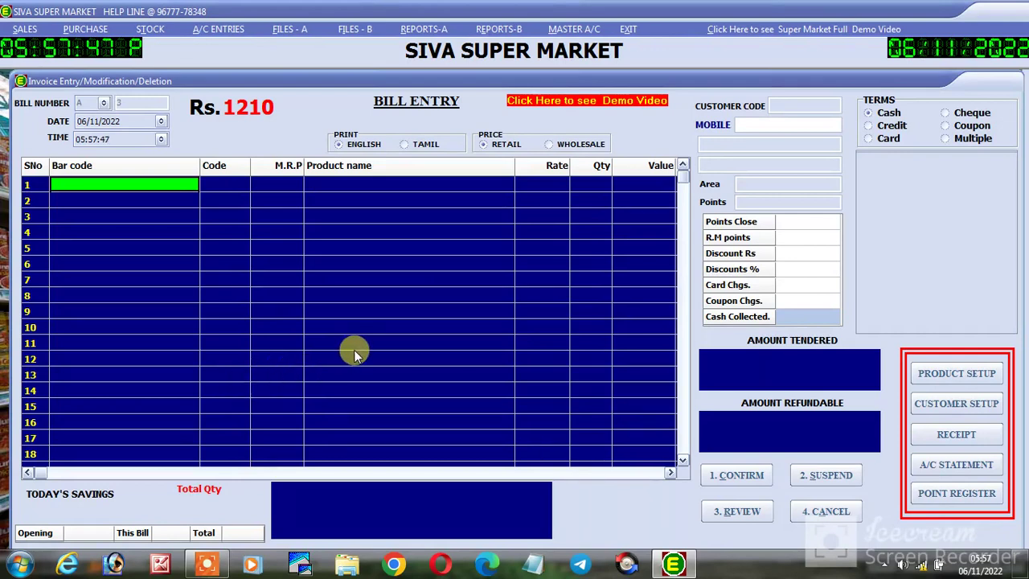
Add barcodes 1003, 1002, 1003, 1001, 1005, 1004 to bill 3 (1465.00) and choose Card terms.
left_click(160, 181)
type("1003")
key("Return")
type("1002")
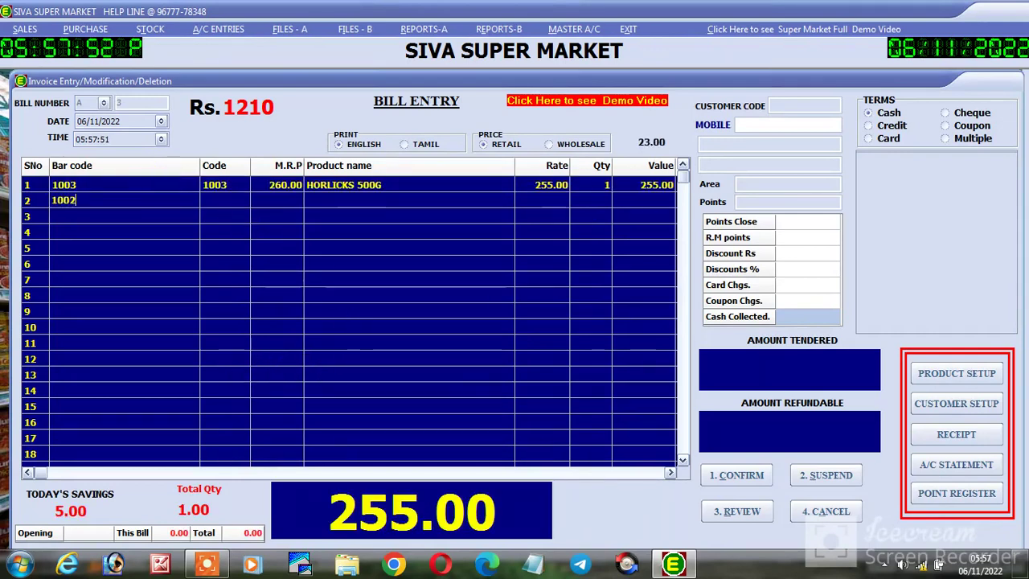
key("Return")
type("1003")
key("Return")
type("1001")
key("Return")
type("1005")
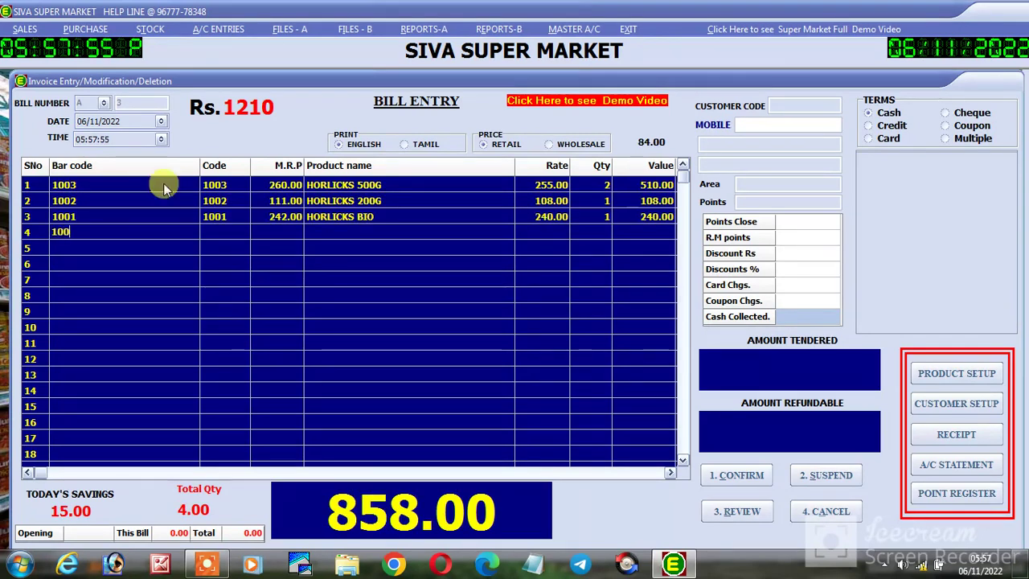
key("Return")
type("1004")
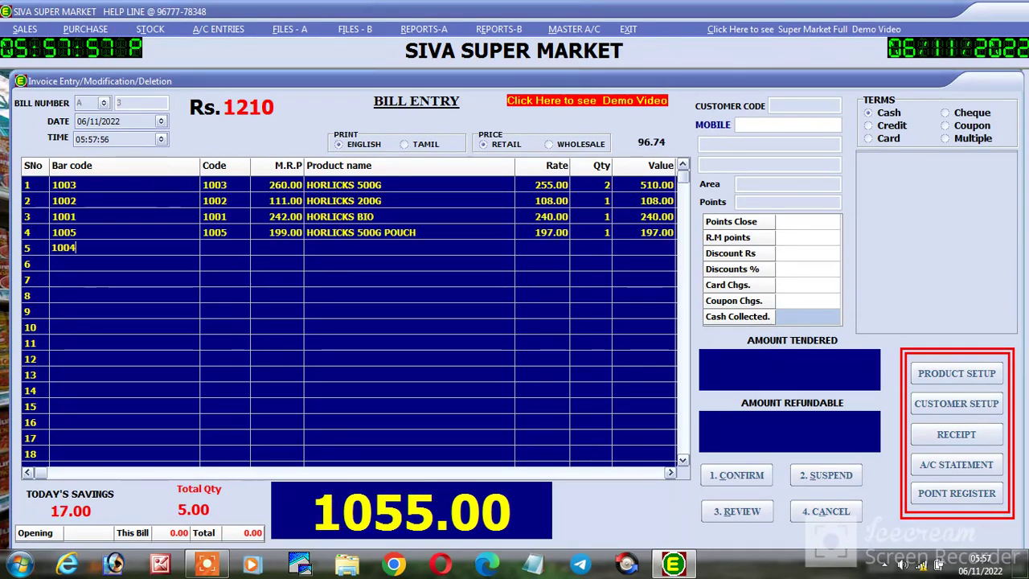
key("Return")
left_click(887, 139)
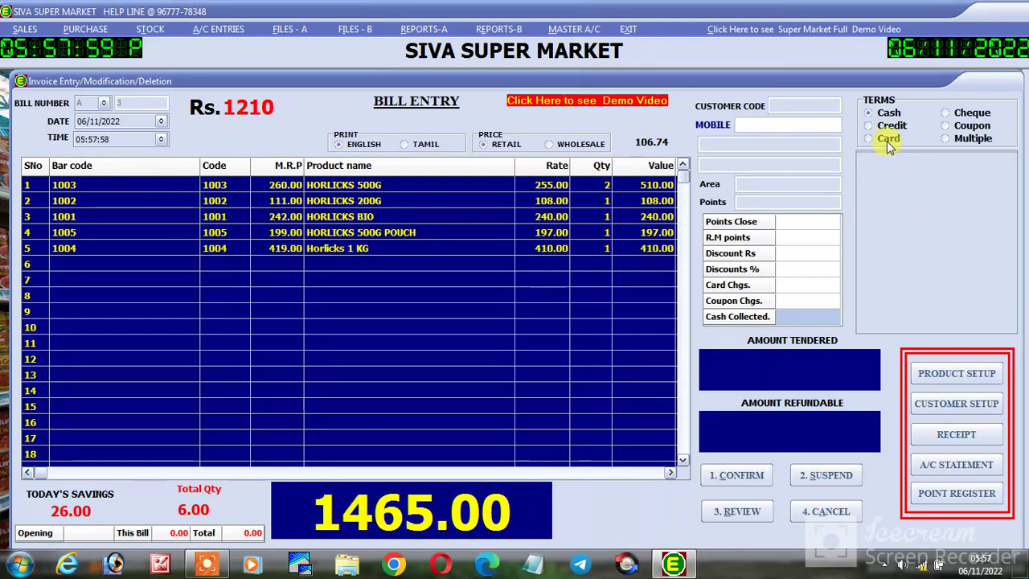
Pay bill 3 by GPAY with 1465 tendered, 0.00 refundable, and confirm it.
left_click(924, 194)
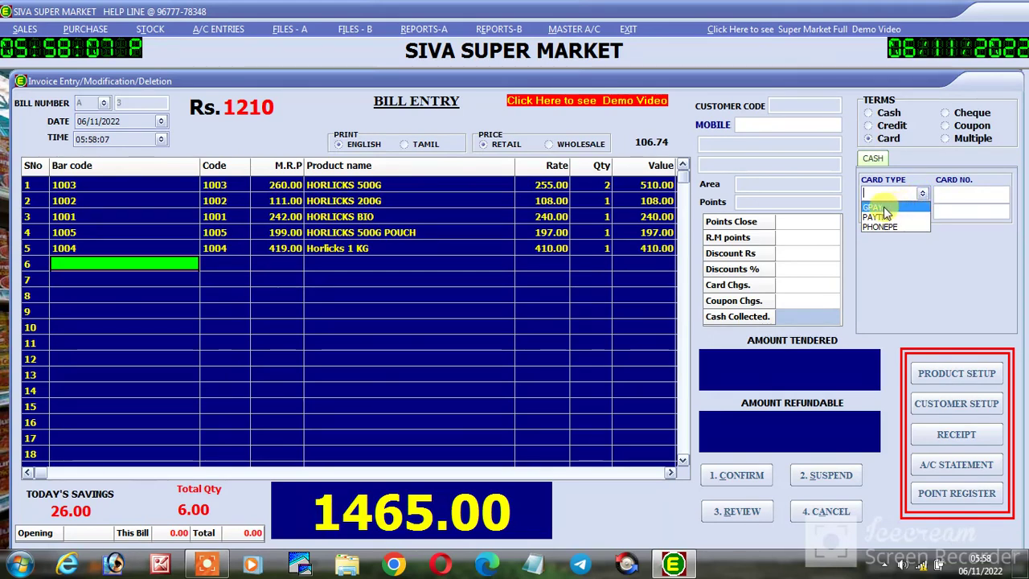
left_click(883, 206)
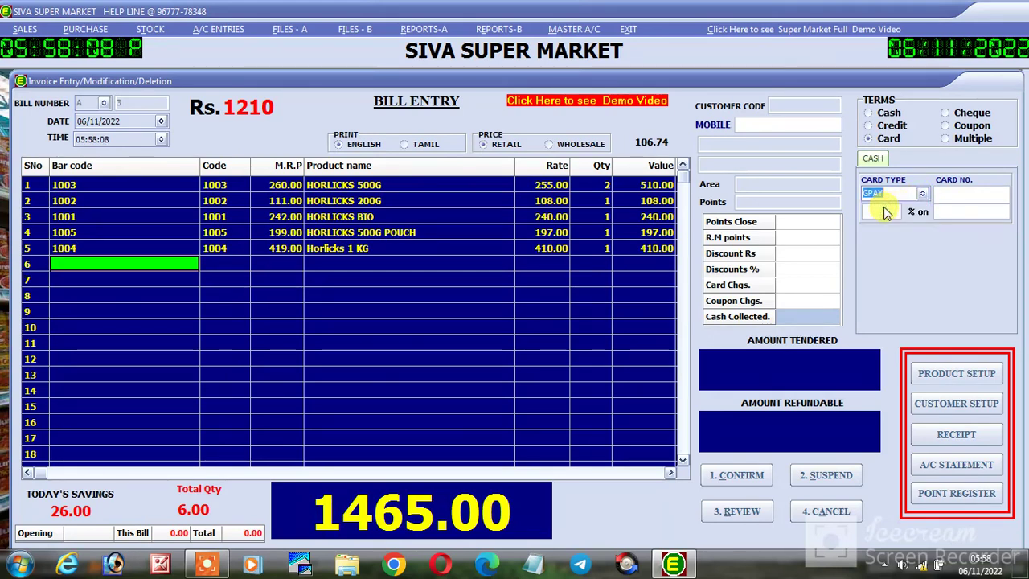
left_click(951, 211)
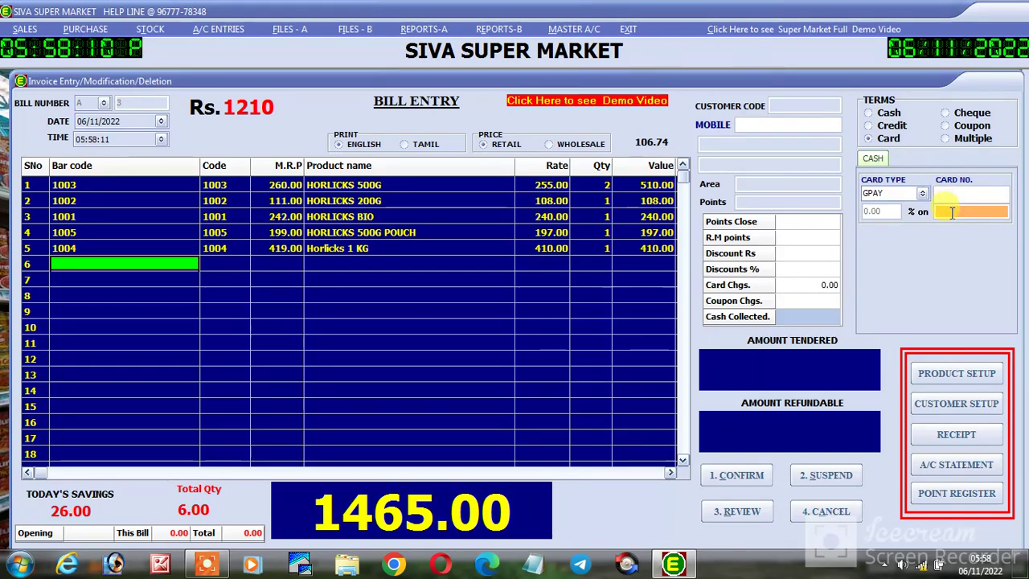
type("1465")
key("Return")
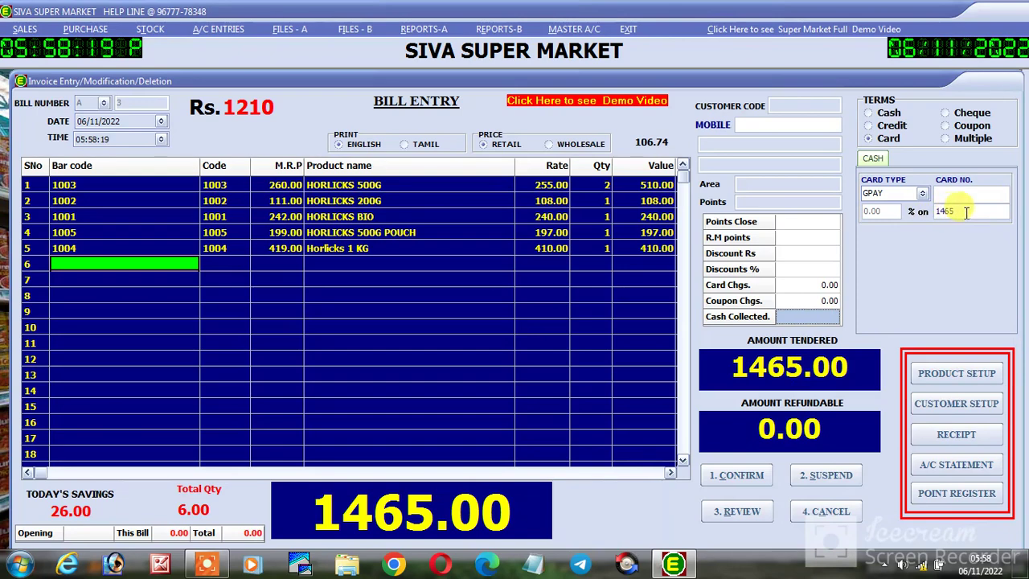
left_click(739, 478)
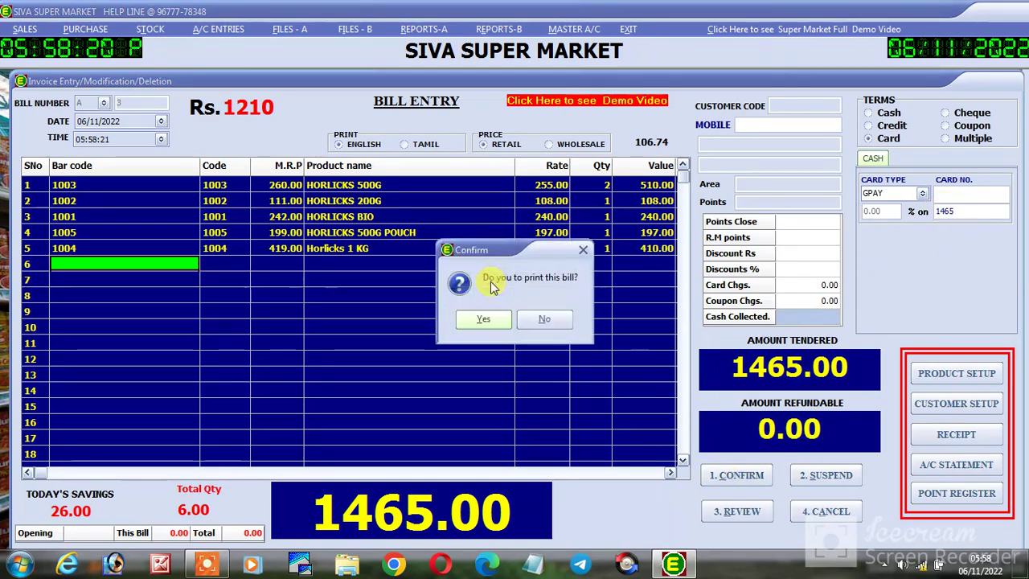
Accept printing to preview bill 3's 1465.00 GPAY receipt, then close it.
left_click(553, 319)
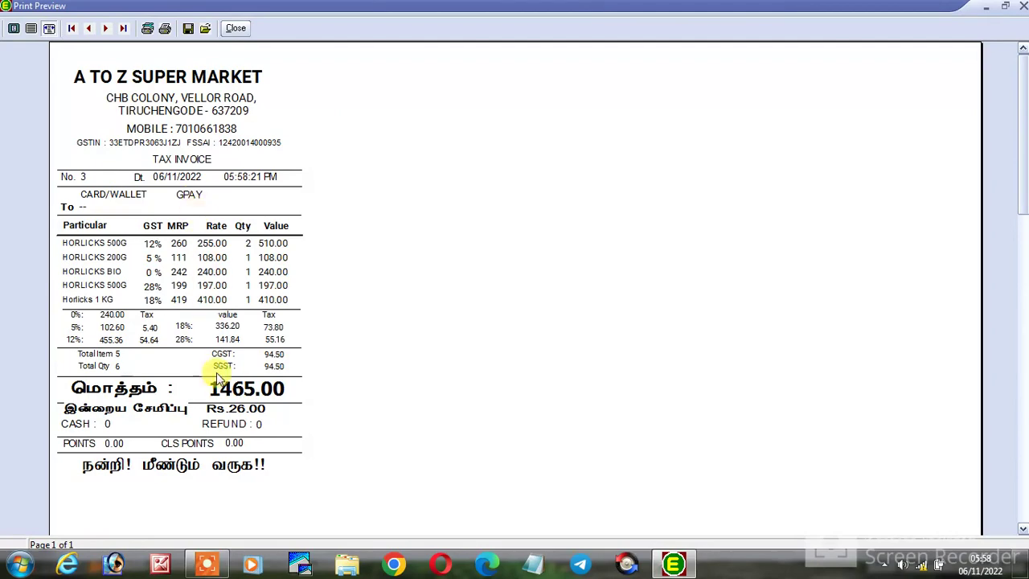
key("Escape")
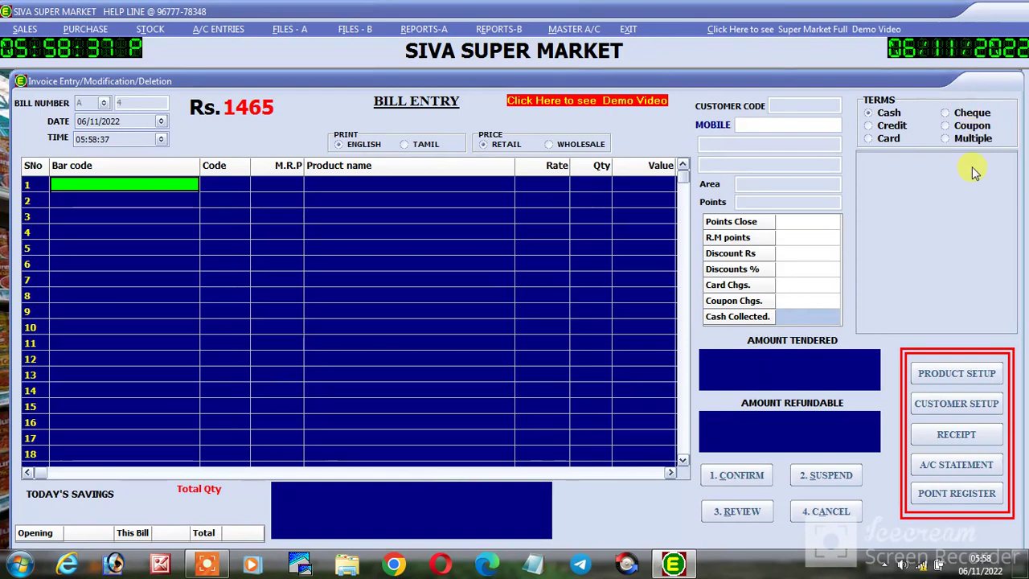
Exit Bill Entry and open the Sales Status summary for 06/11/2022.
key("Escape")
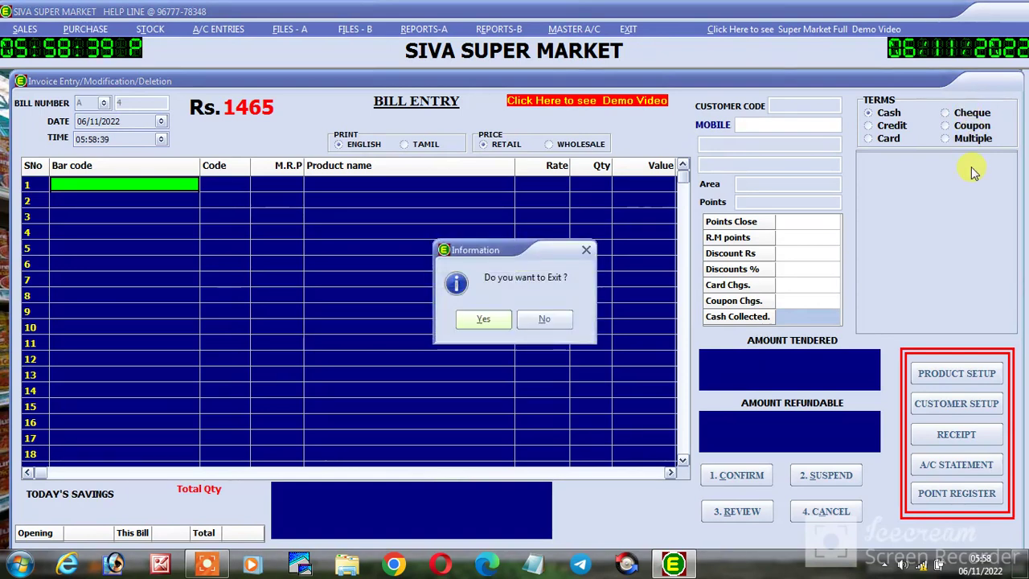
key("Return")
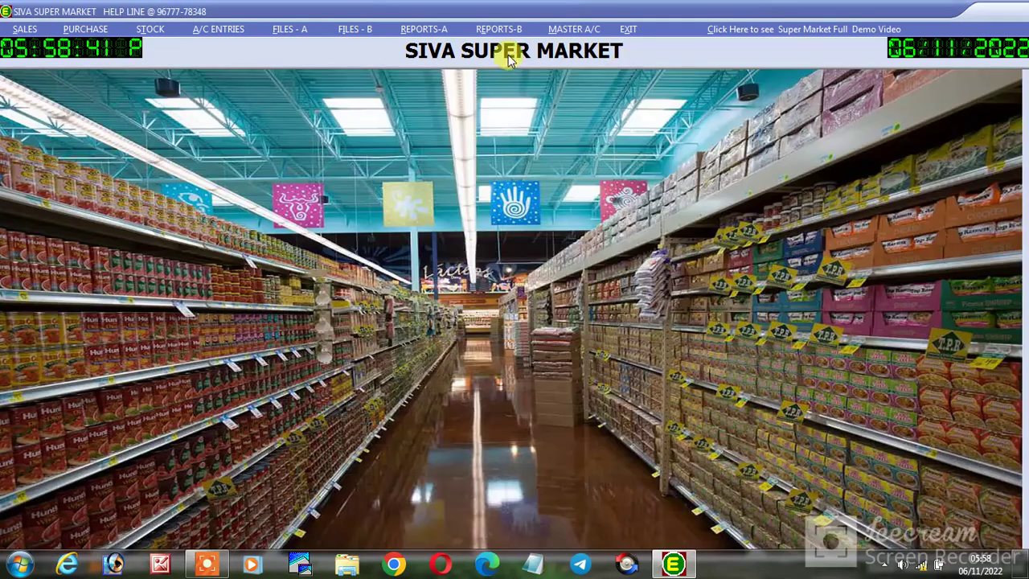
left_click(563, 30)
left_click(566, 62)
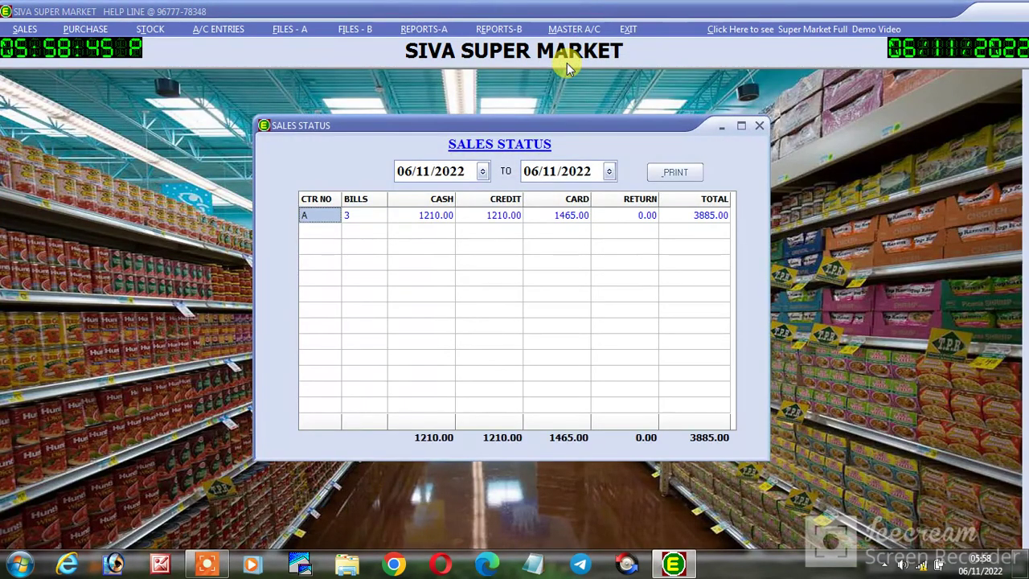
Check the row shows 3 bills: cash 1210.00, credit 1210.00 and card 1465.00.
left_click(357, 218)
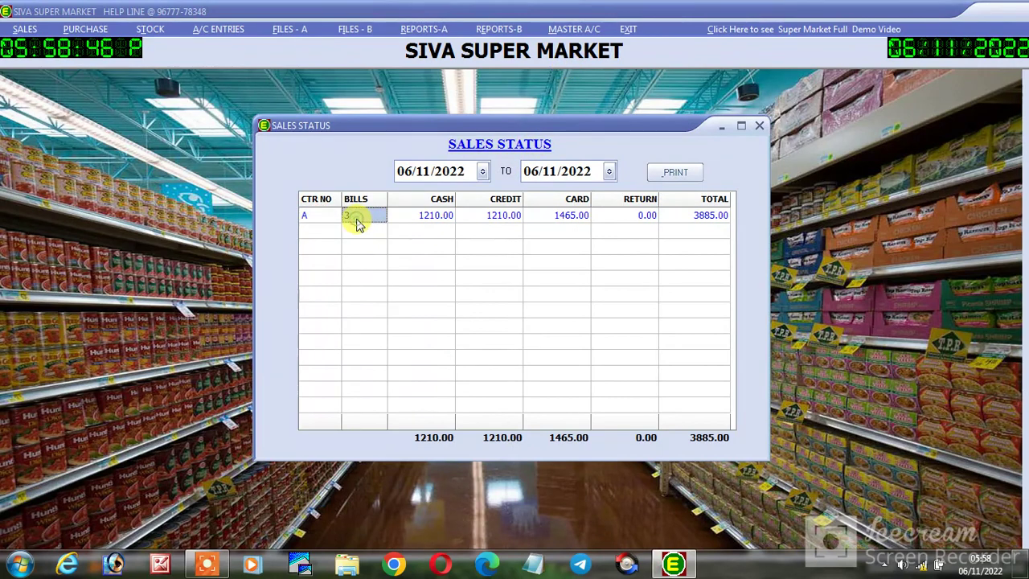
left_click(428, 217)
left_click(494, 220)
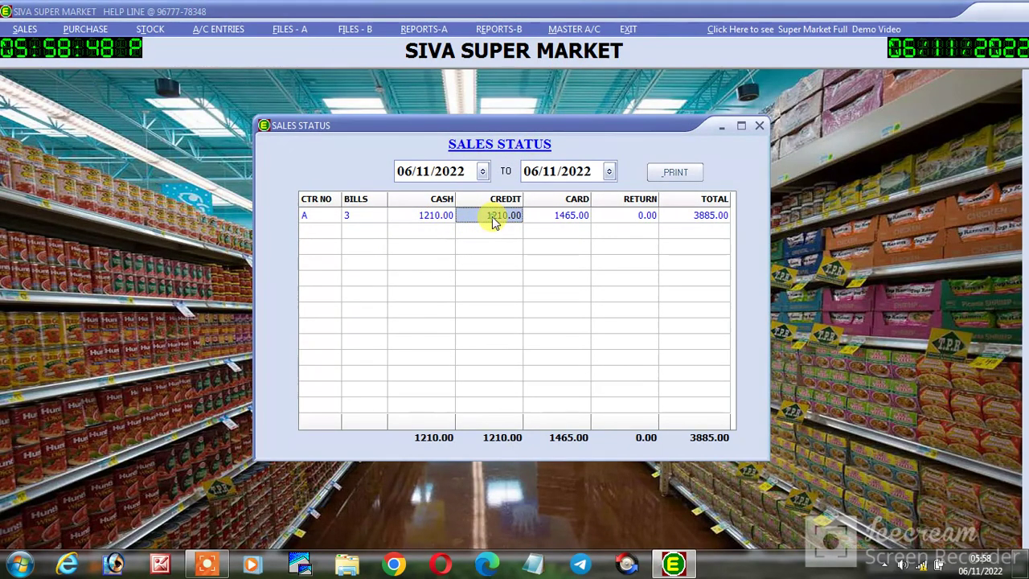
left_click(562, 222)
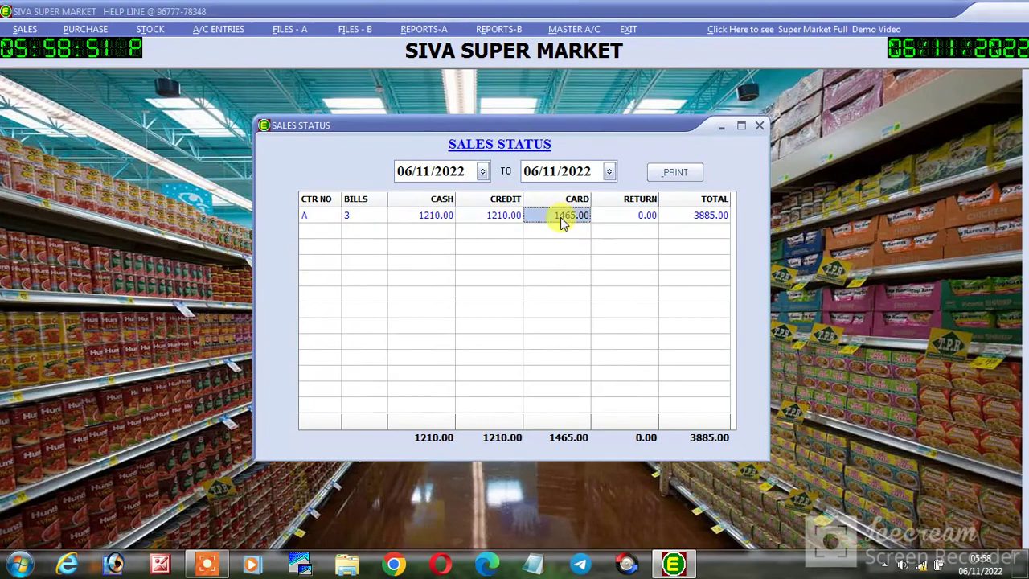